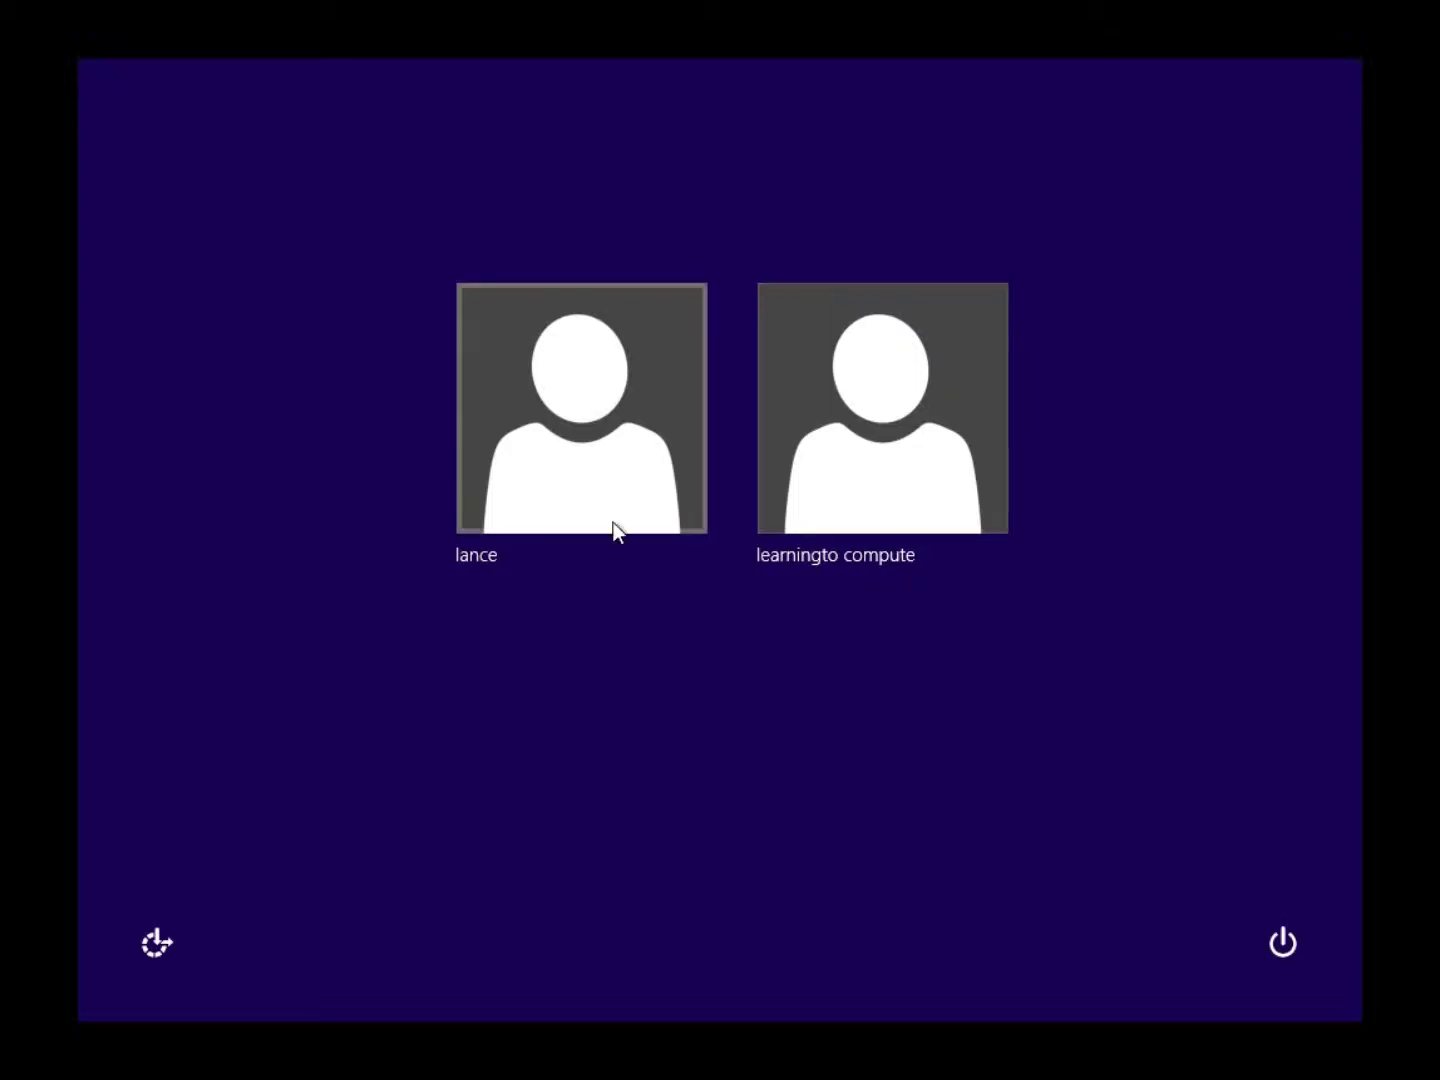
# Attempt to sign in as lance with a password that is rejected as incorrect
pyautogui.click(569, 497)
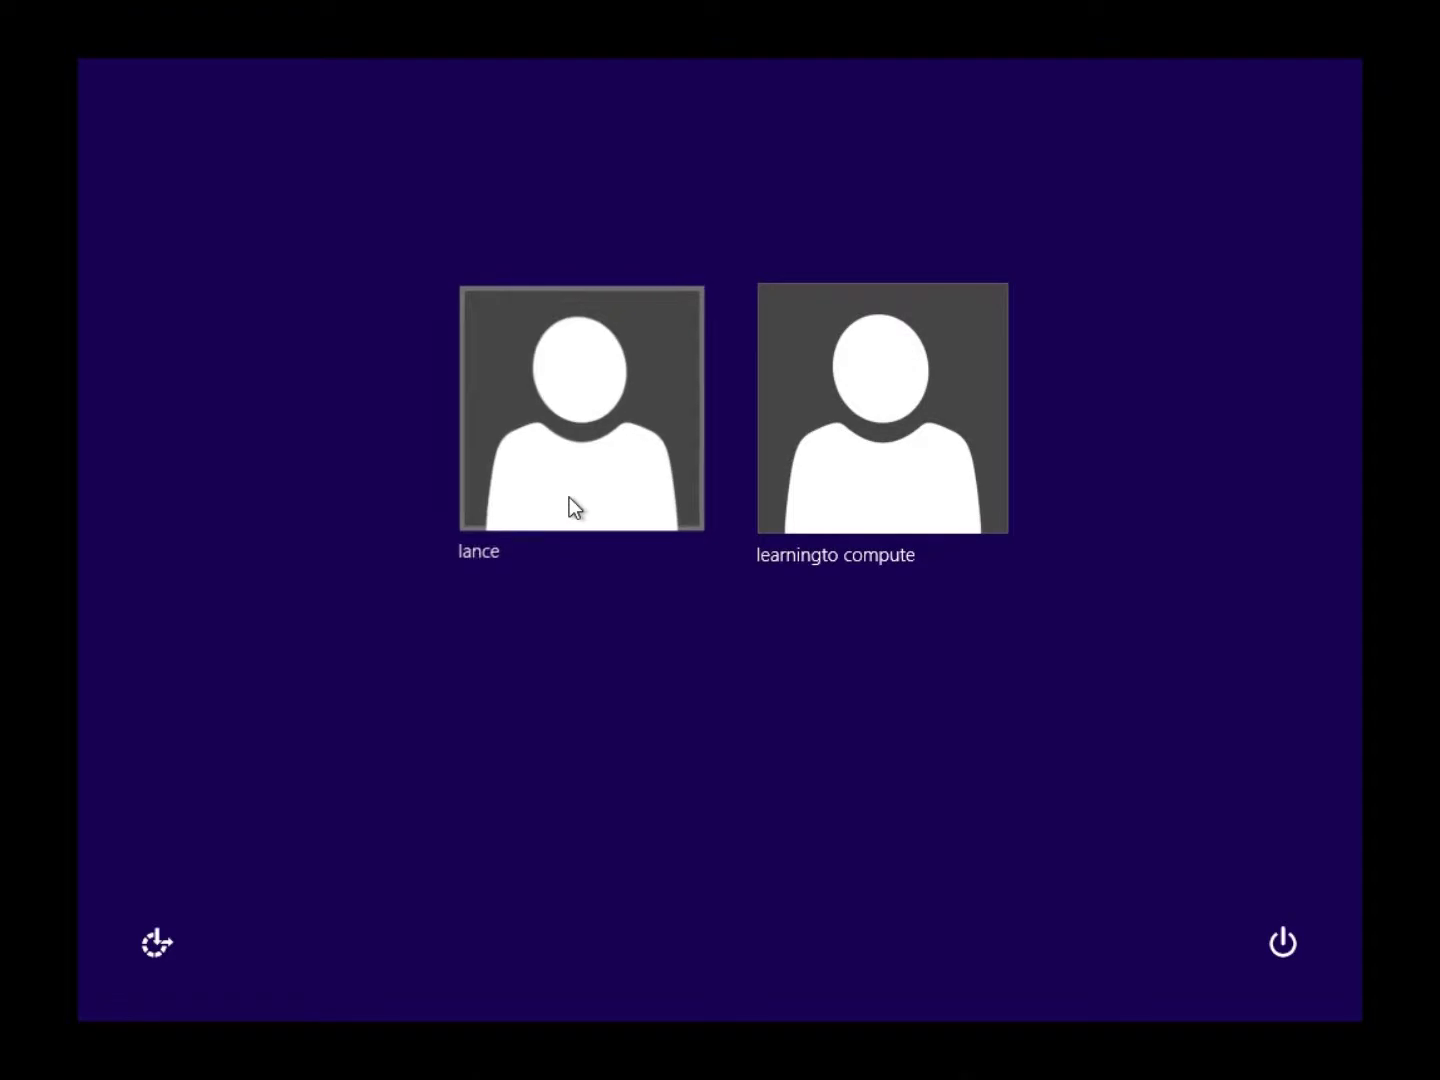
pyautogui.write('*')
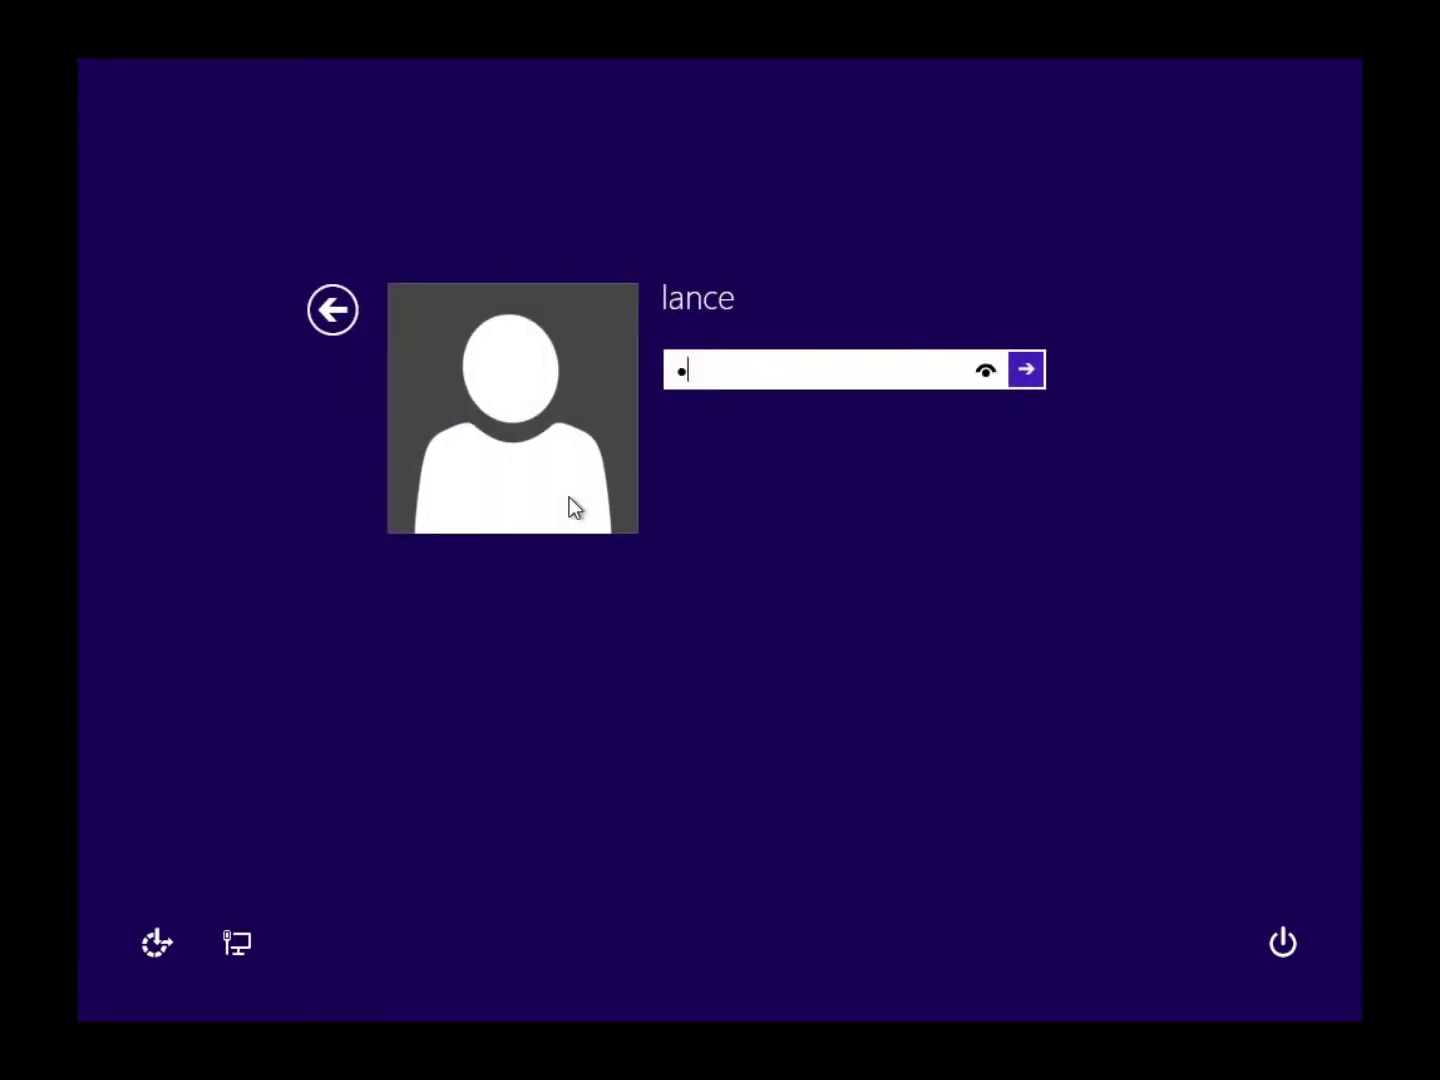
pyautogui.write('*******')
pyautogui.press('Return')
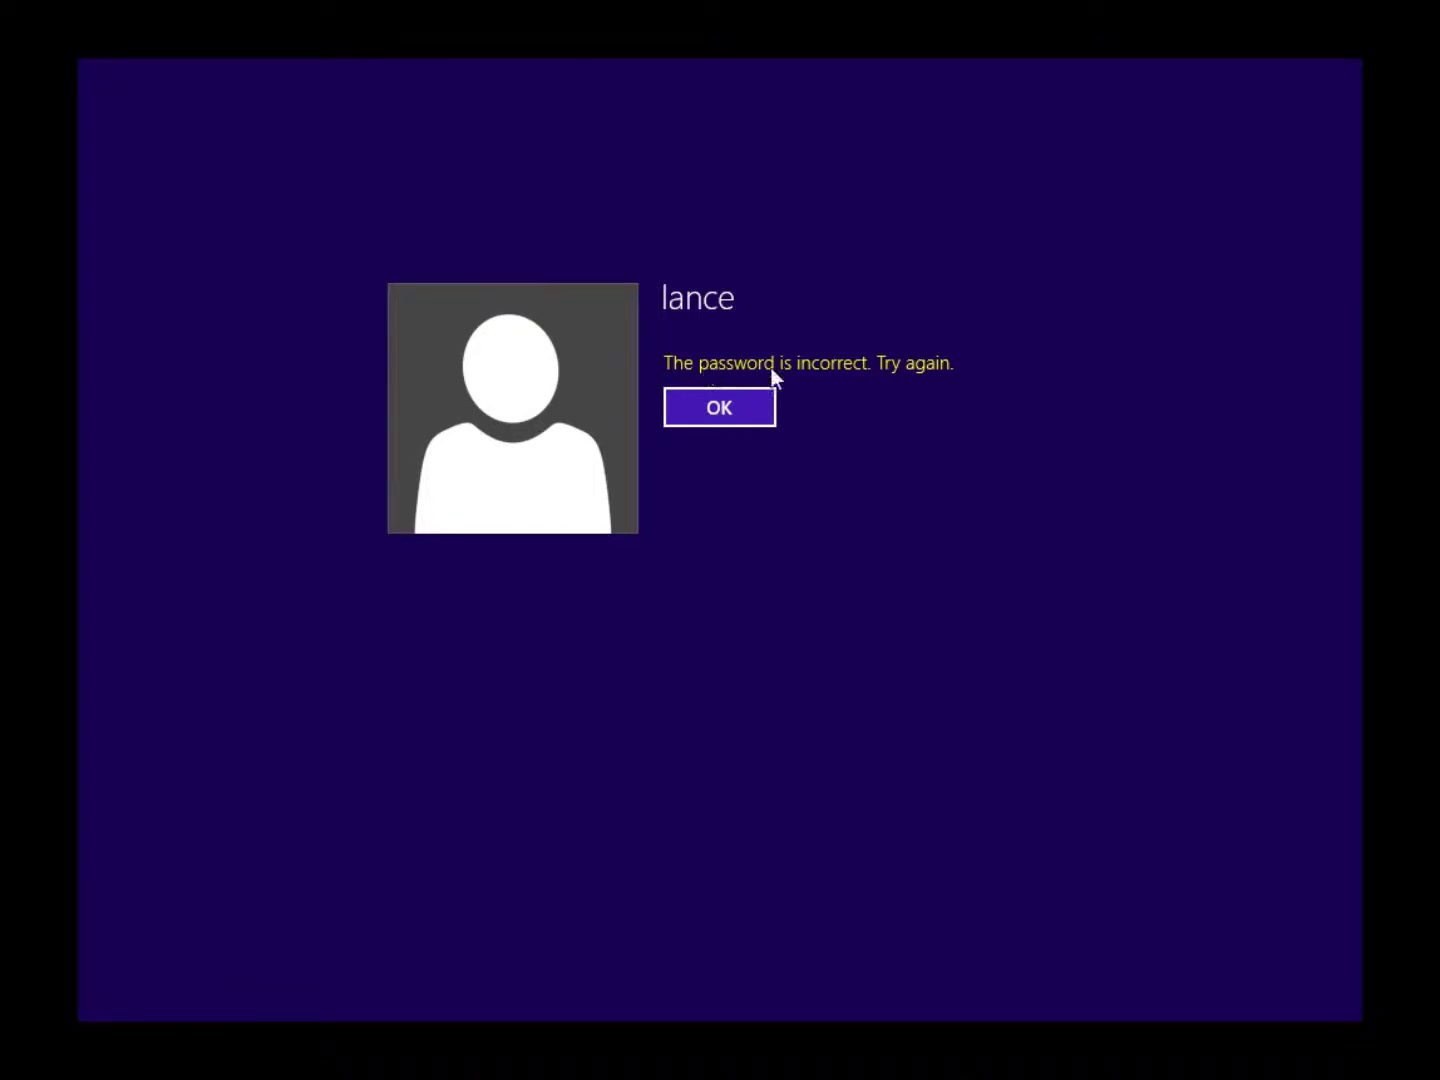
pyautogui.click(751, 413)
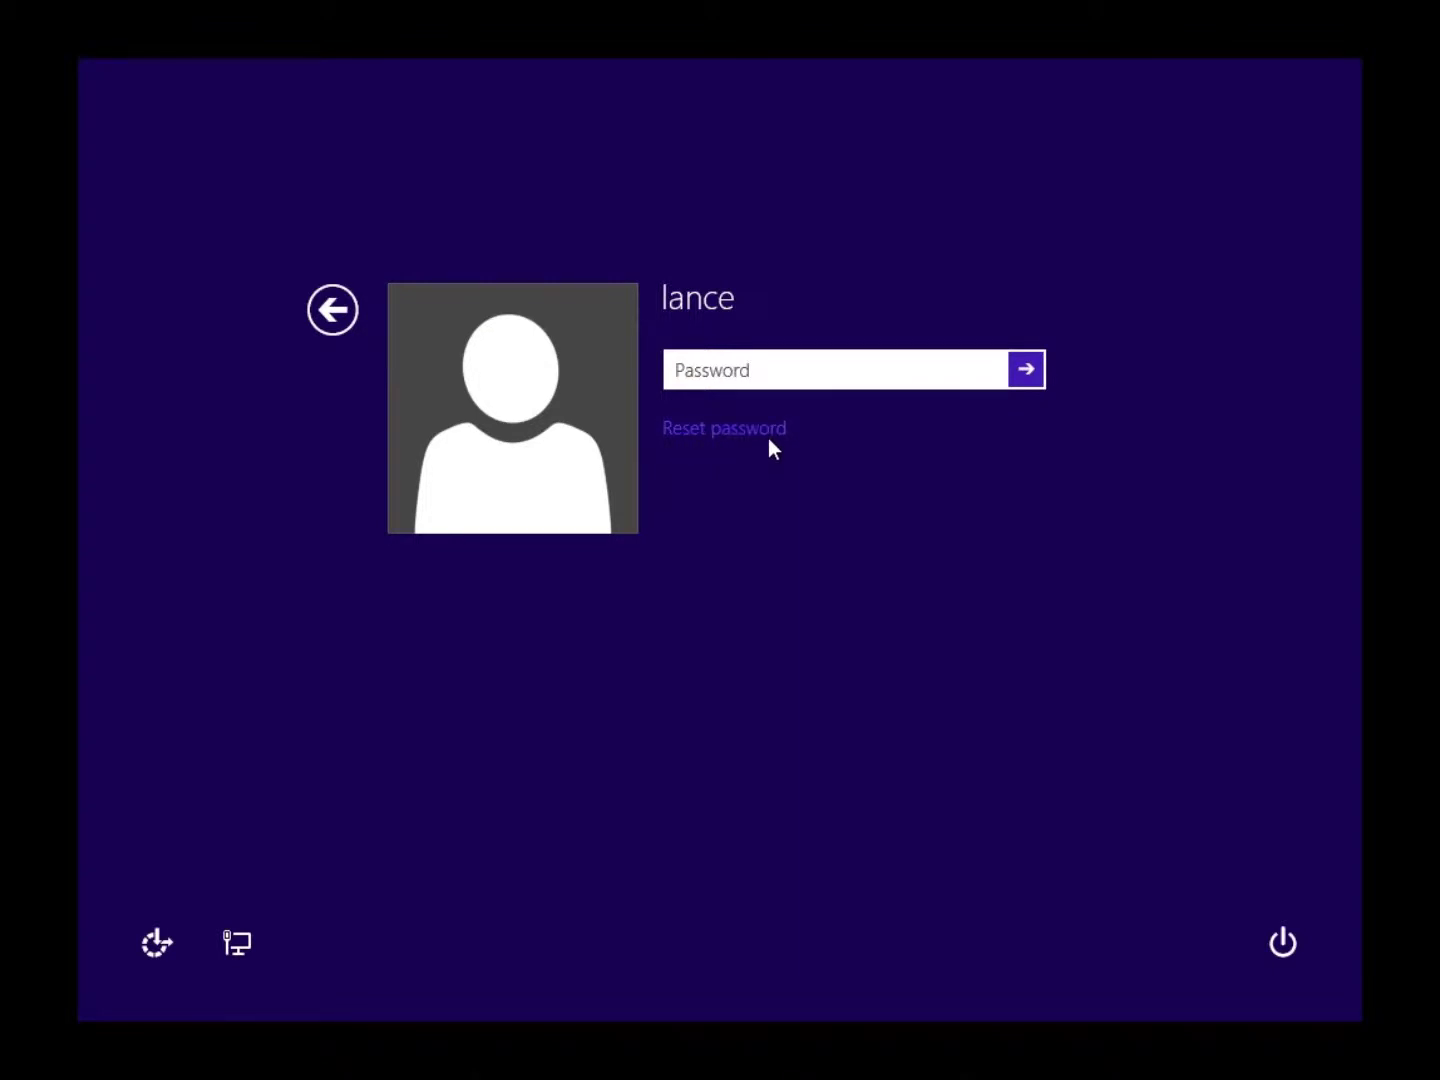
# Try the built-in password reset, which fails without a USB drive, and return to the account list
pyautogui.click(769, 438)
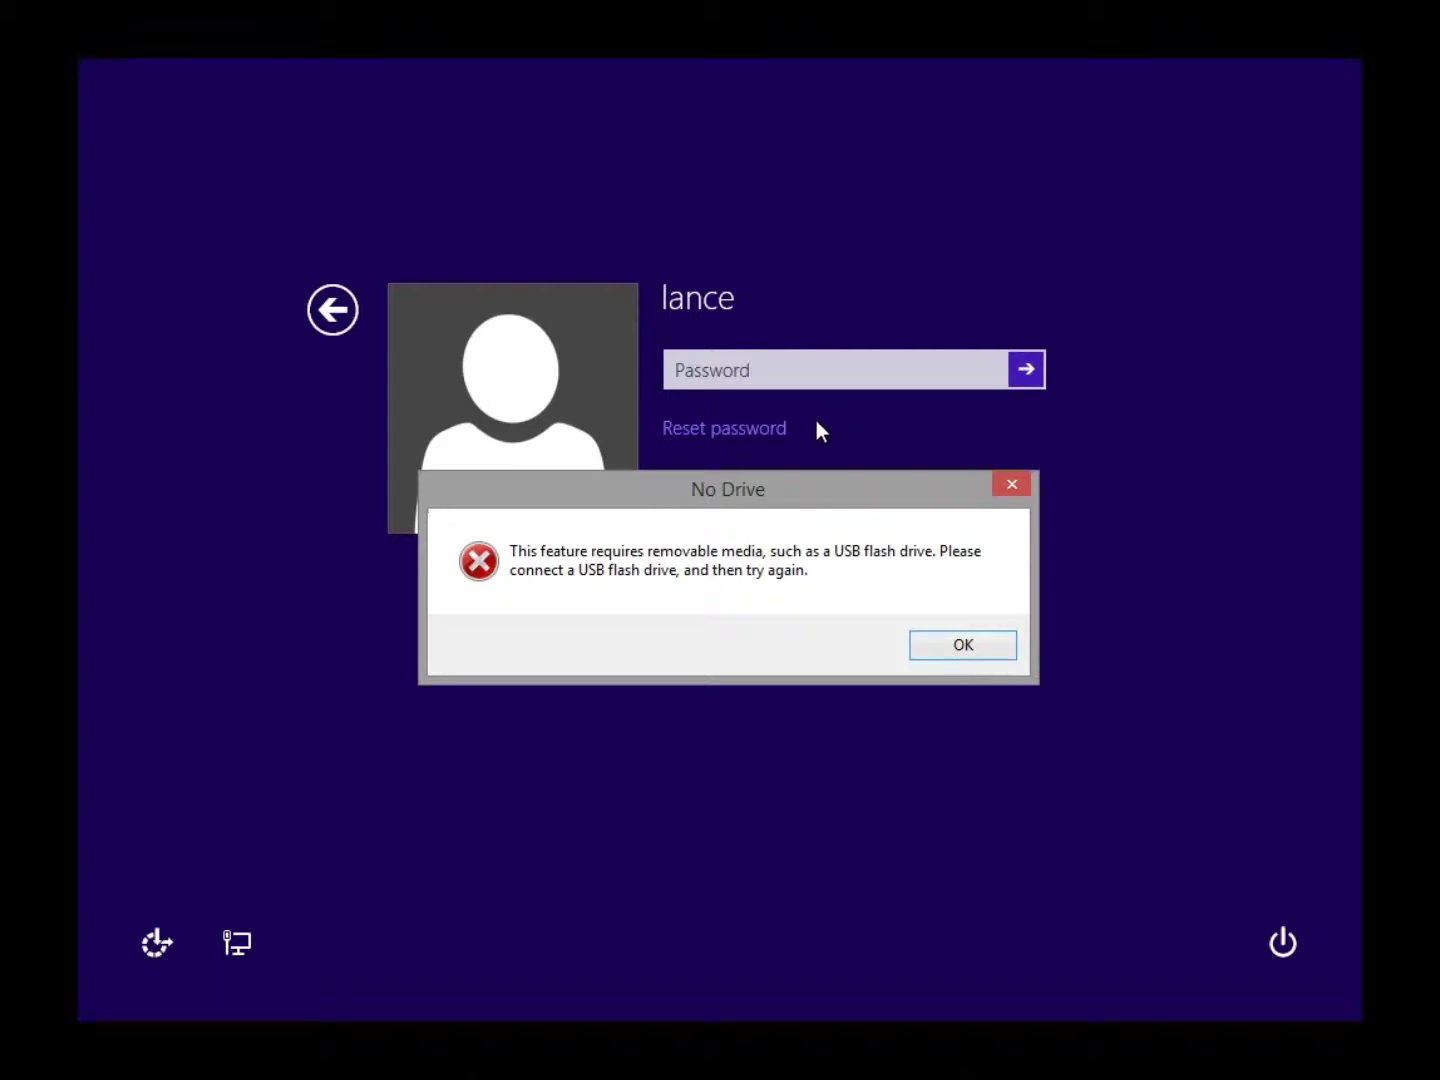
pyautogui.click(980, 645)
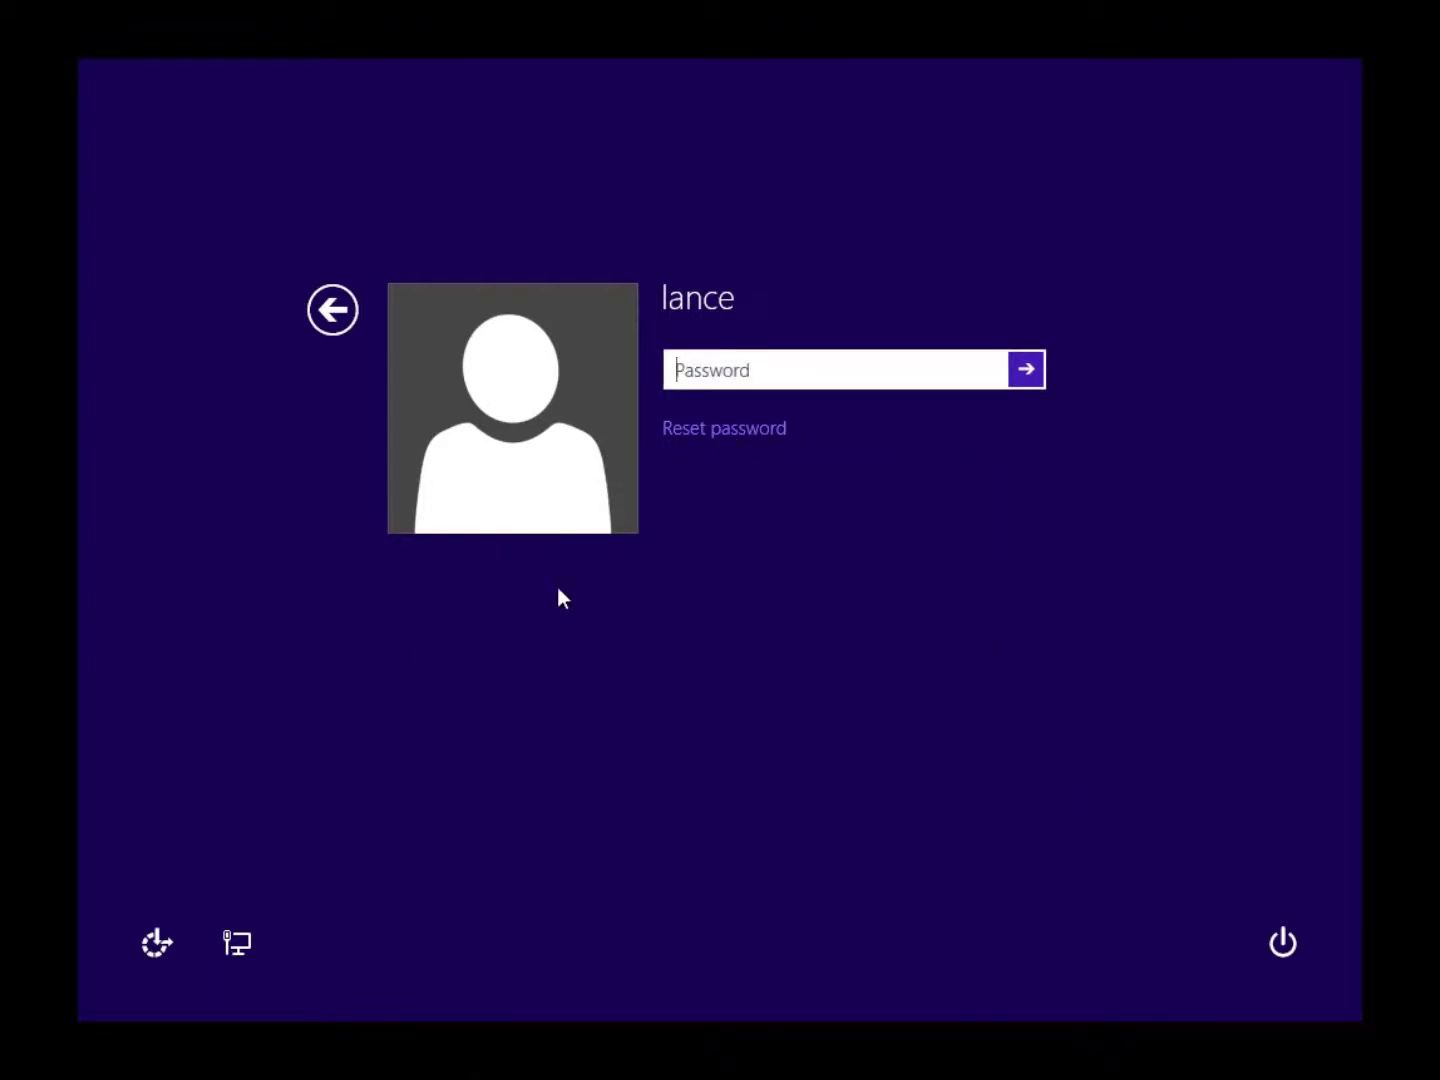
pyautogui.click(333, 312)
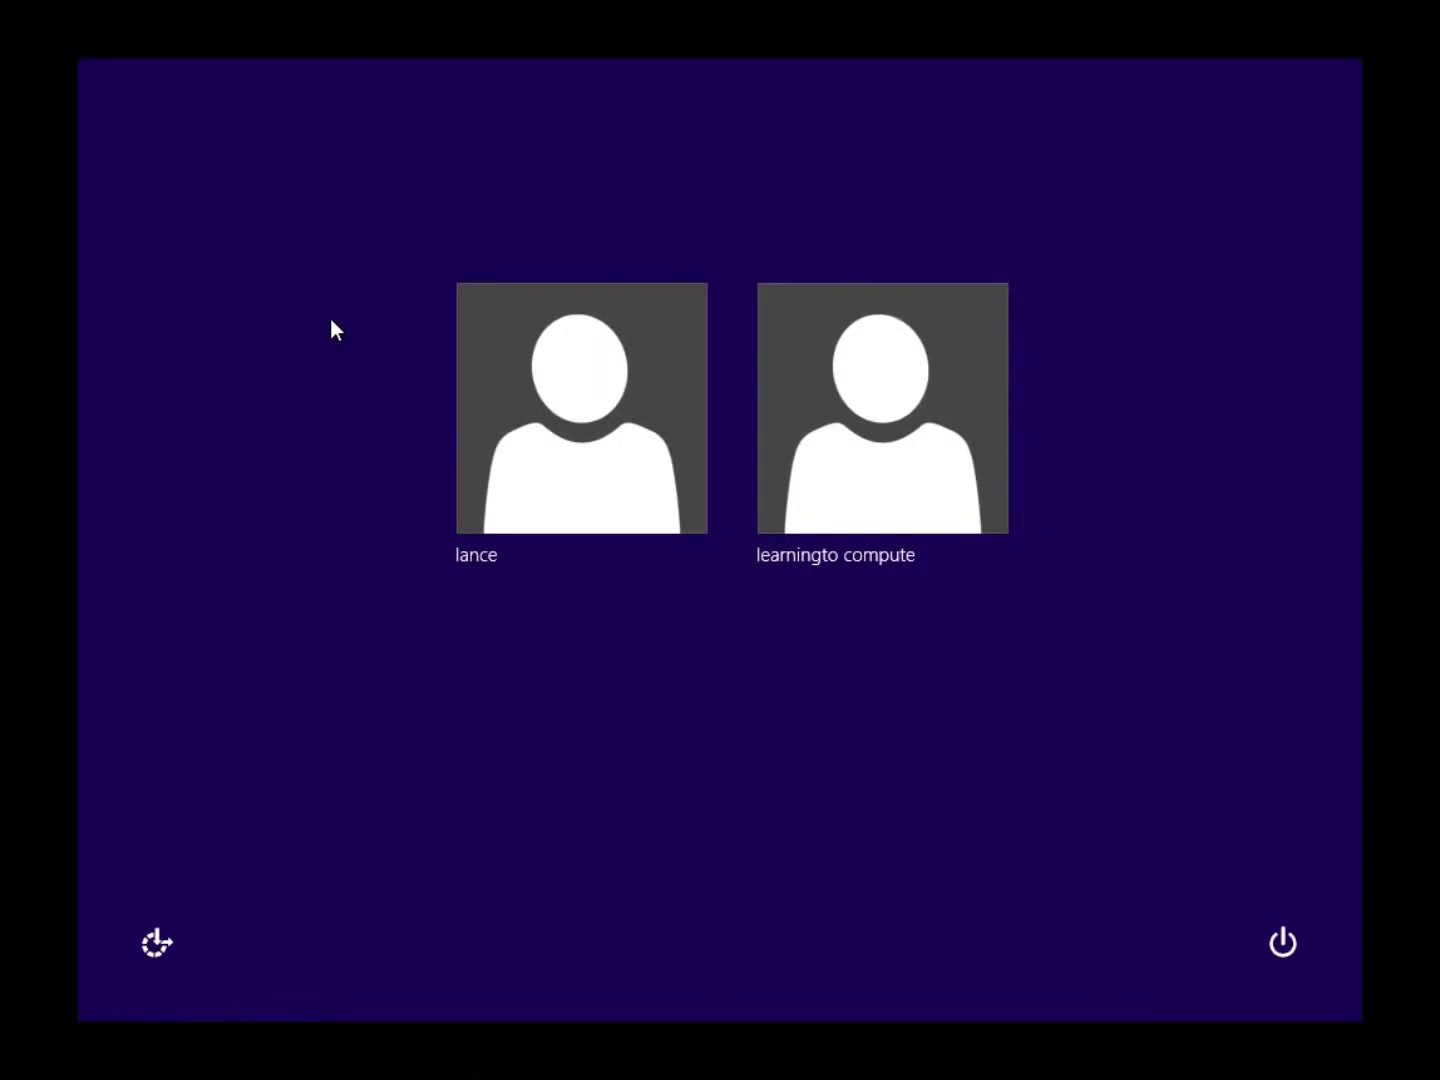
# Sign in as the administrator account 'learningto compute' and bring up the system tools menu
pyautogui.click(889, 424)
pyautogui.write('*******')
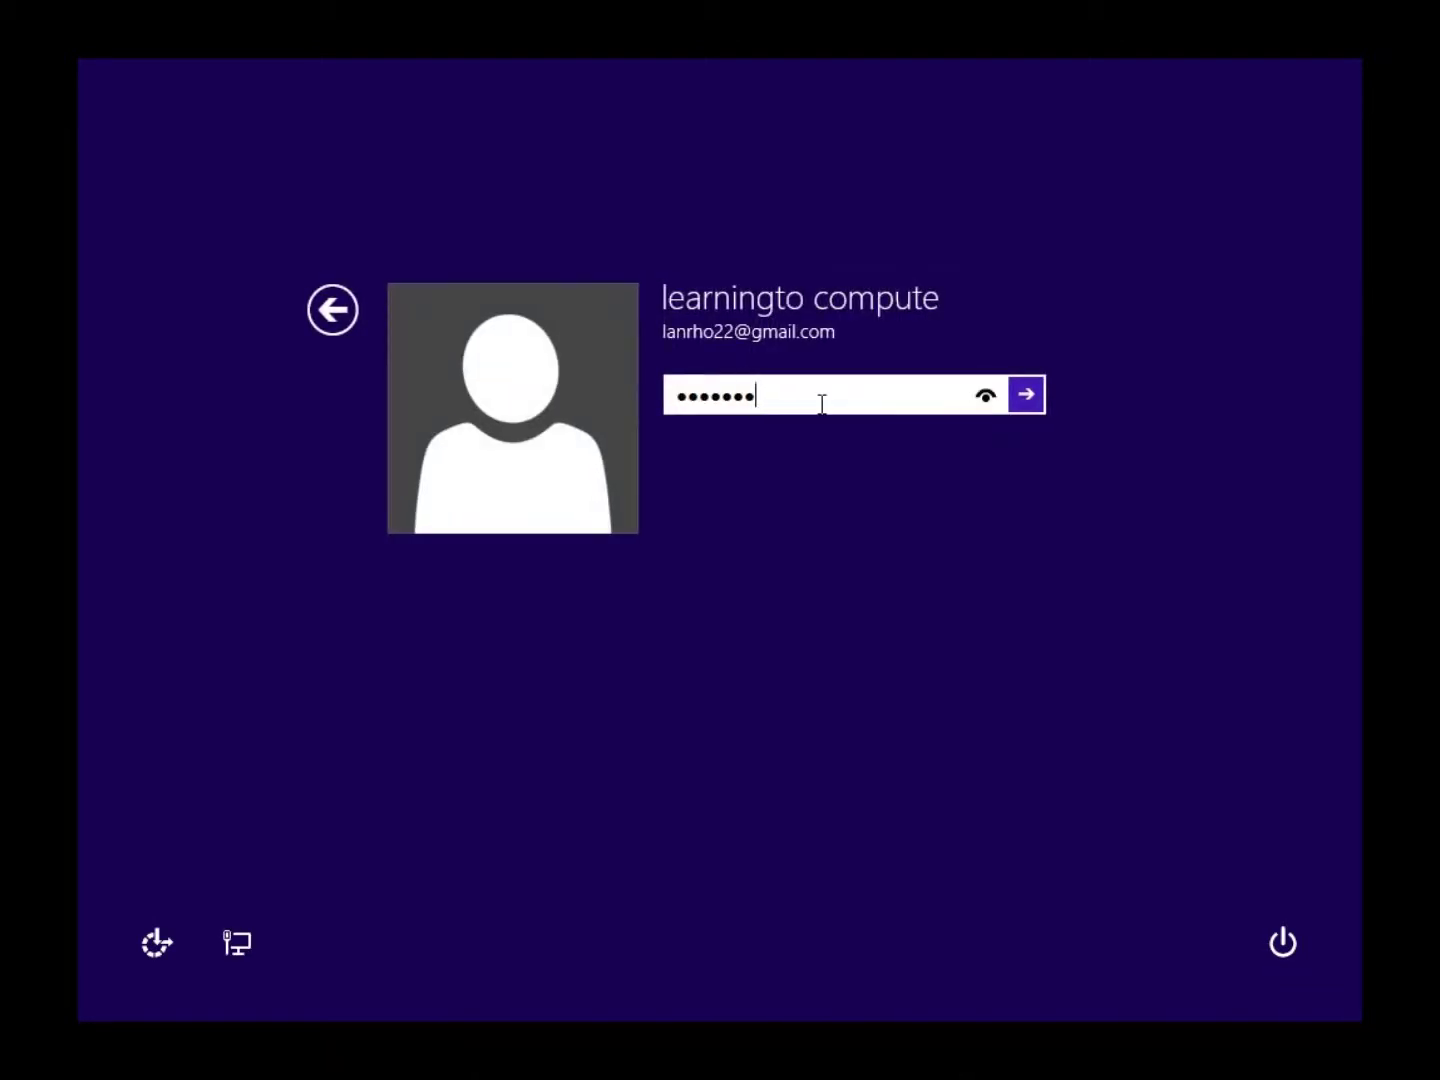
pyautogui.press('BackSpace')
pyautogui.press('BackSpace')
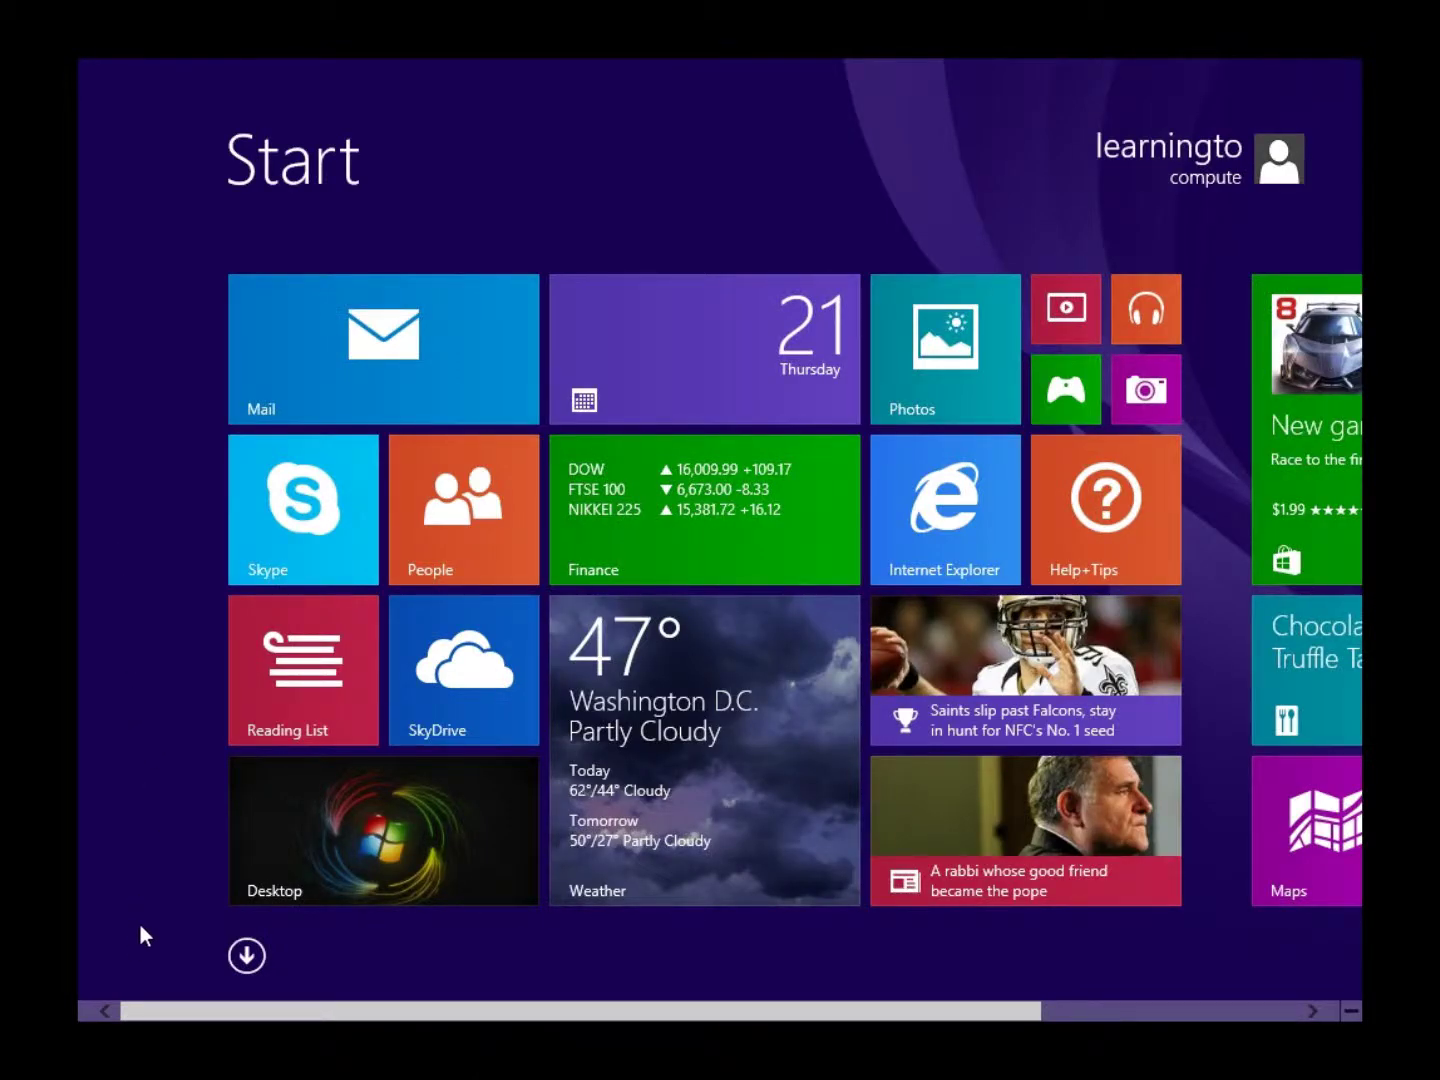
pyautogui.rightClick(85, 1017)
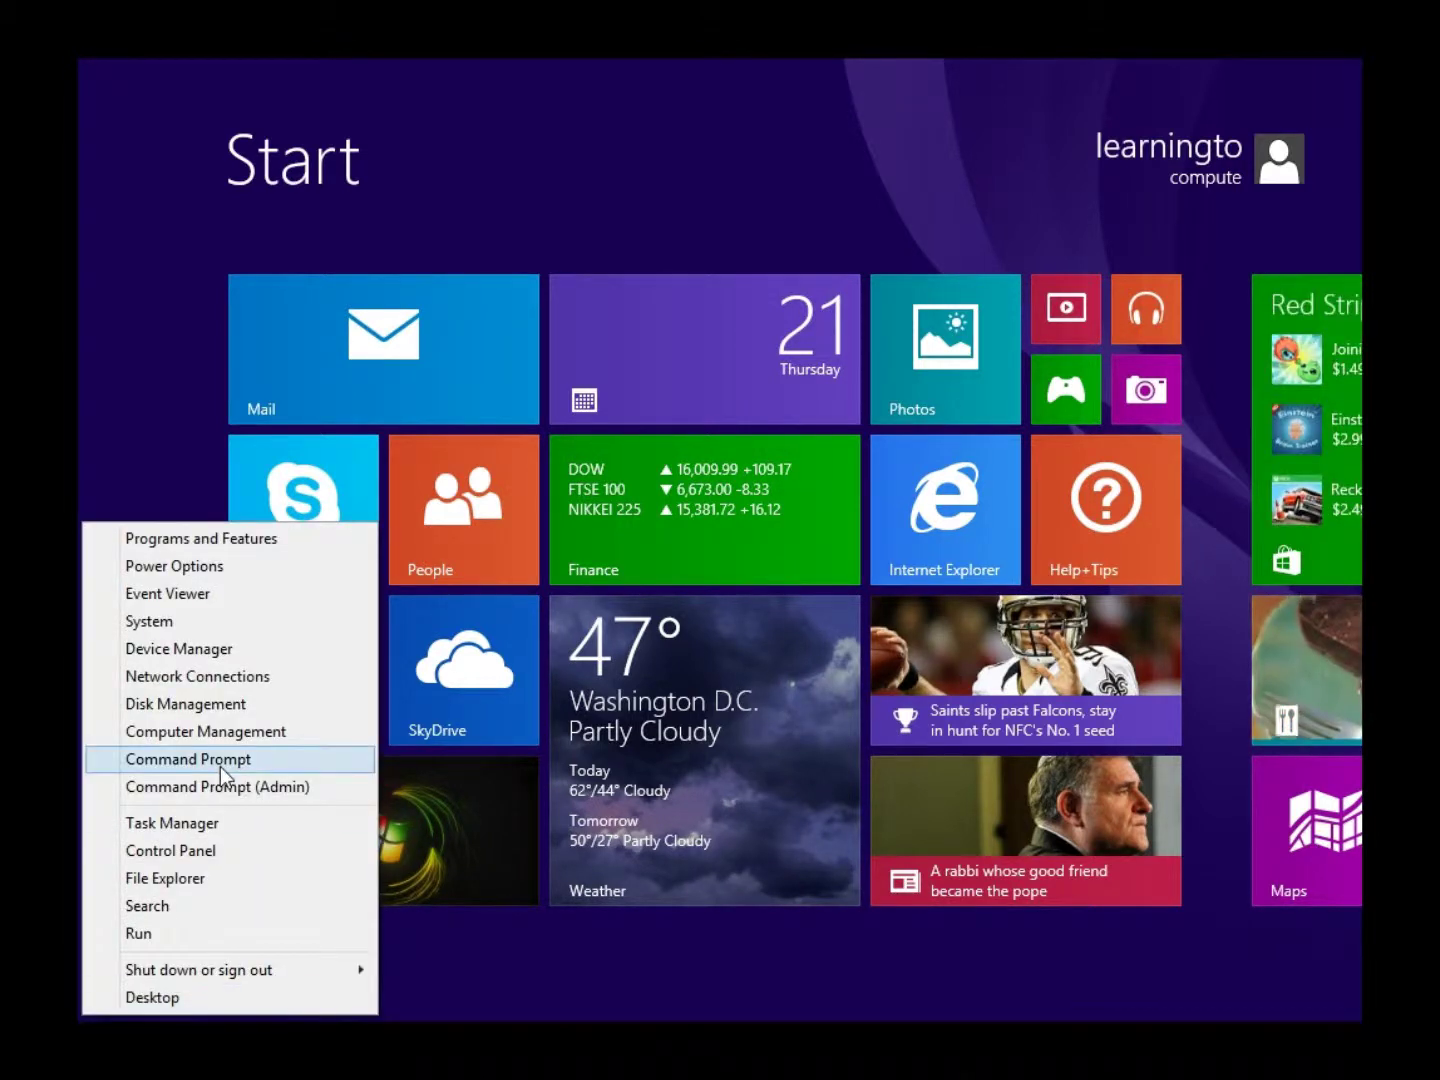
# Start Command Prompt (Admin), approving the User Account Control request
pyautogui.click(266, 788)
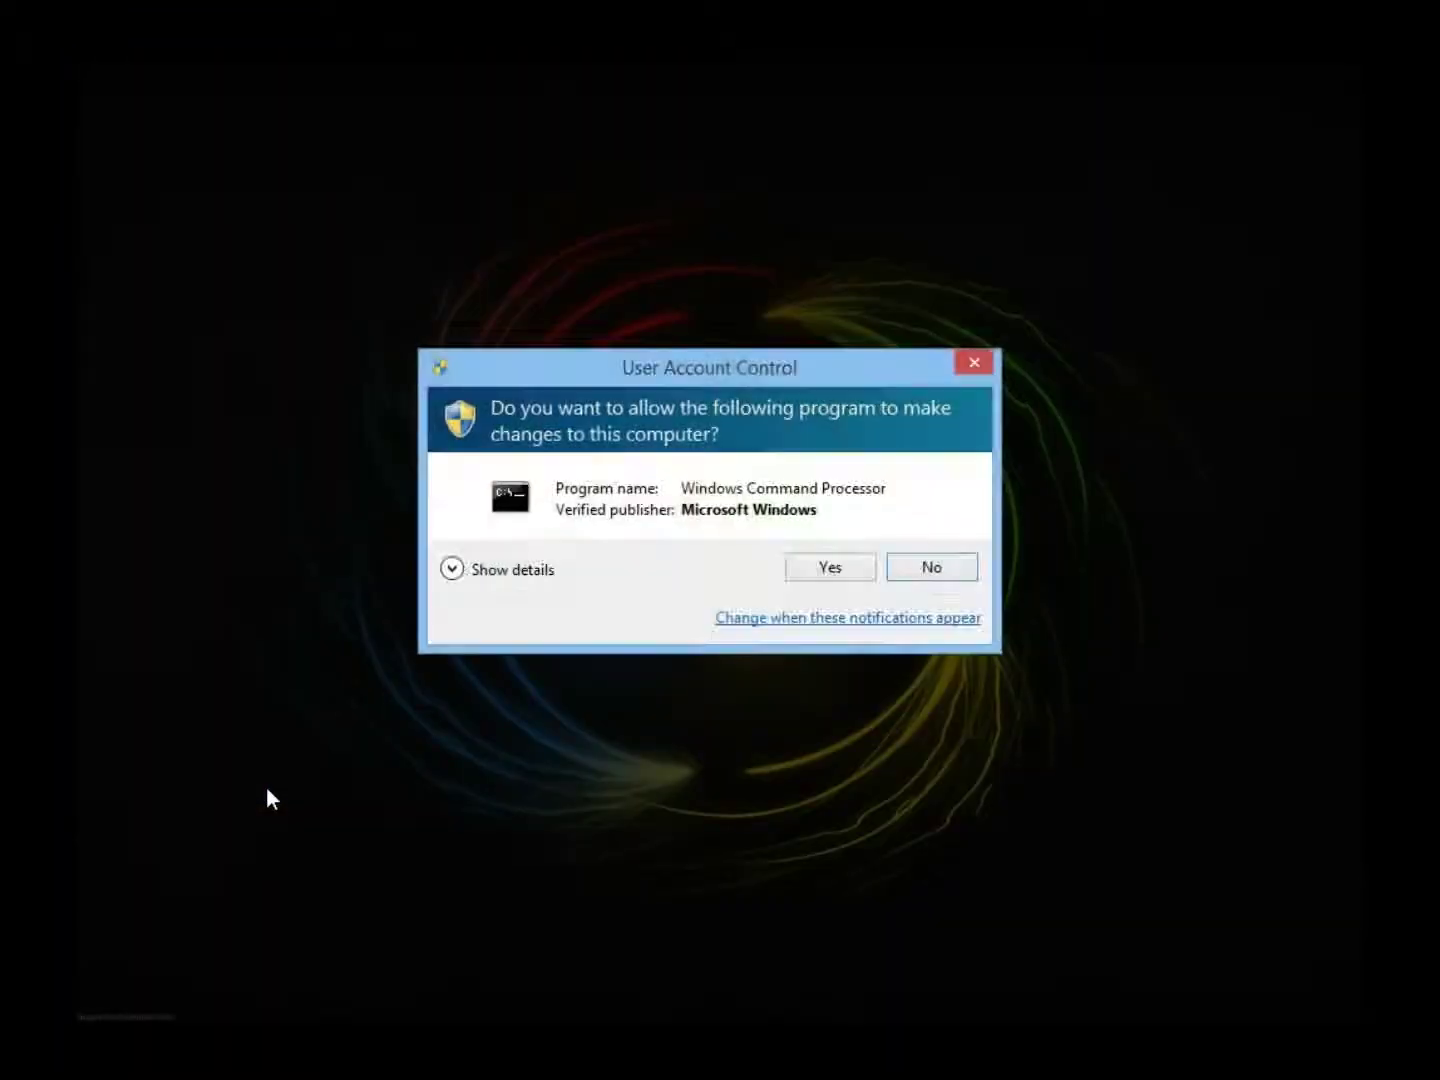
pyautogui.click(832, 570)
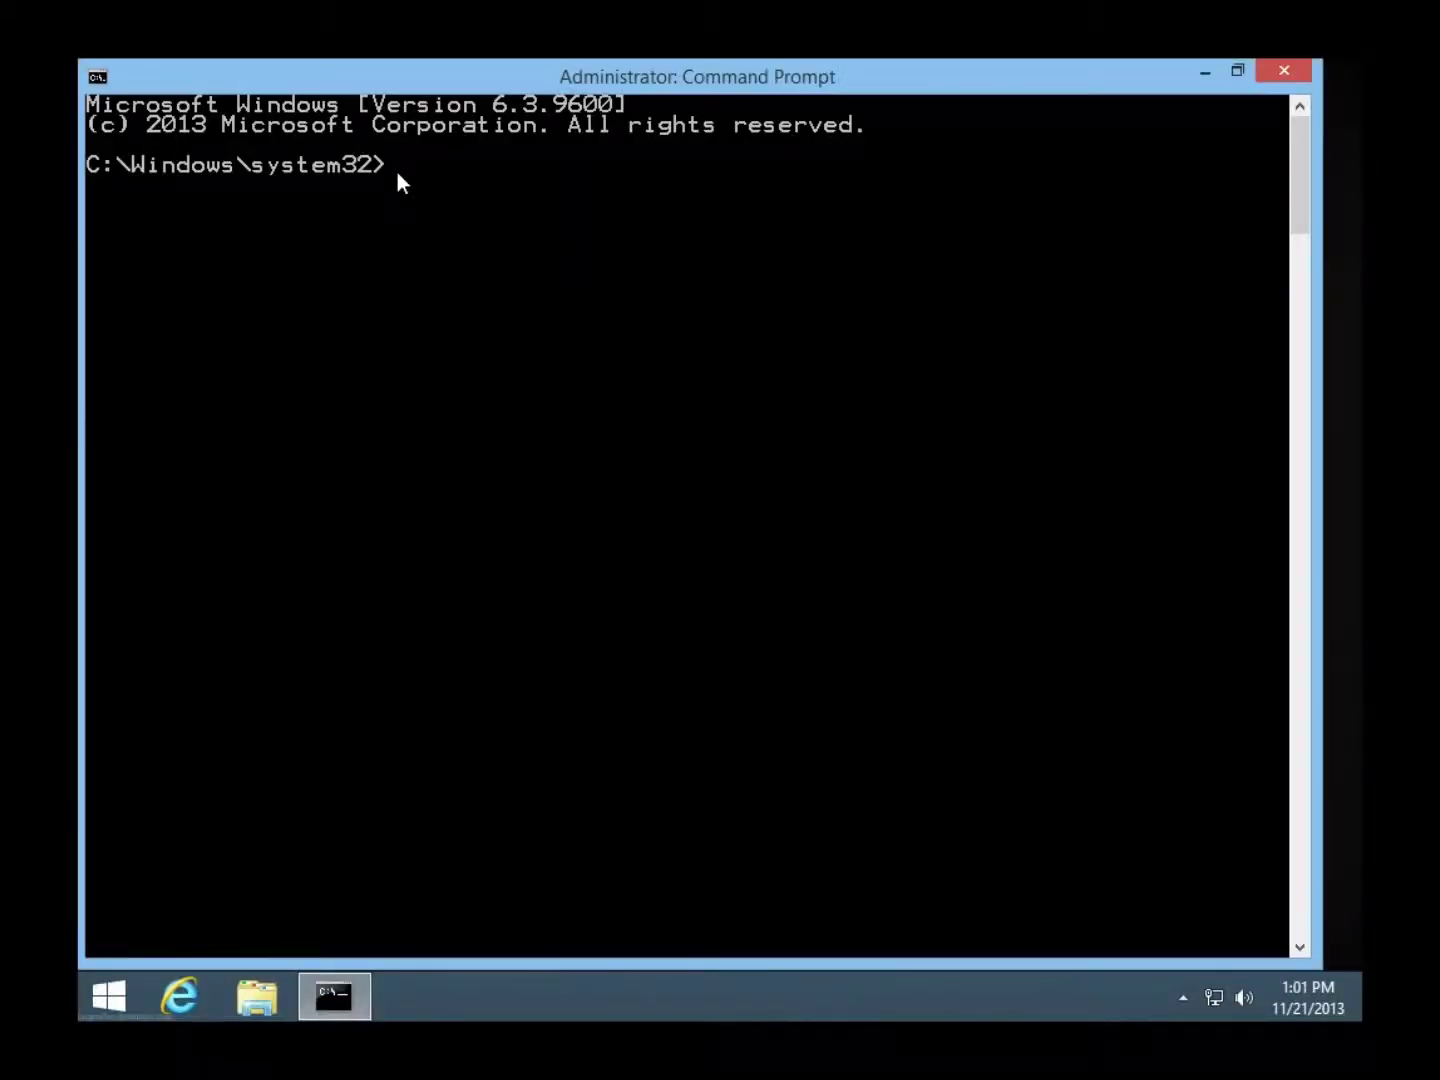
pyautogui.write('user ')
pyautogui.write('lance ')
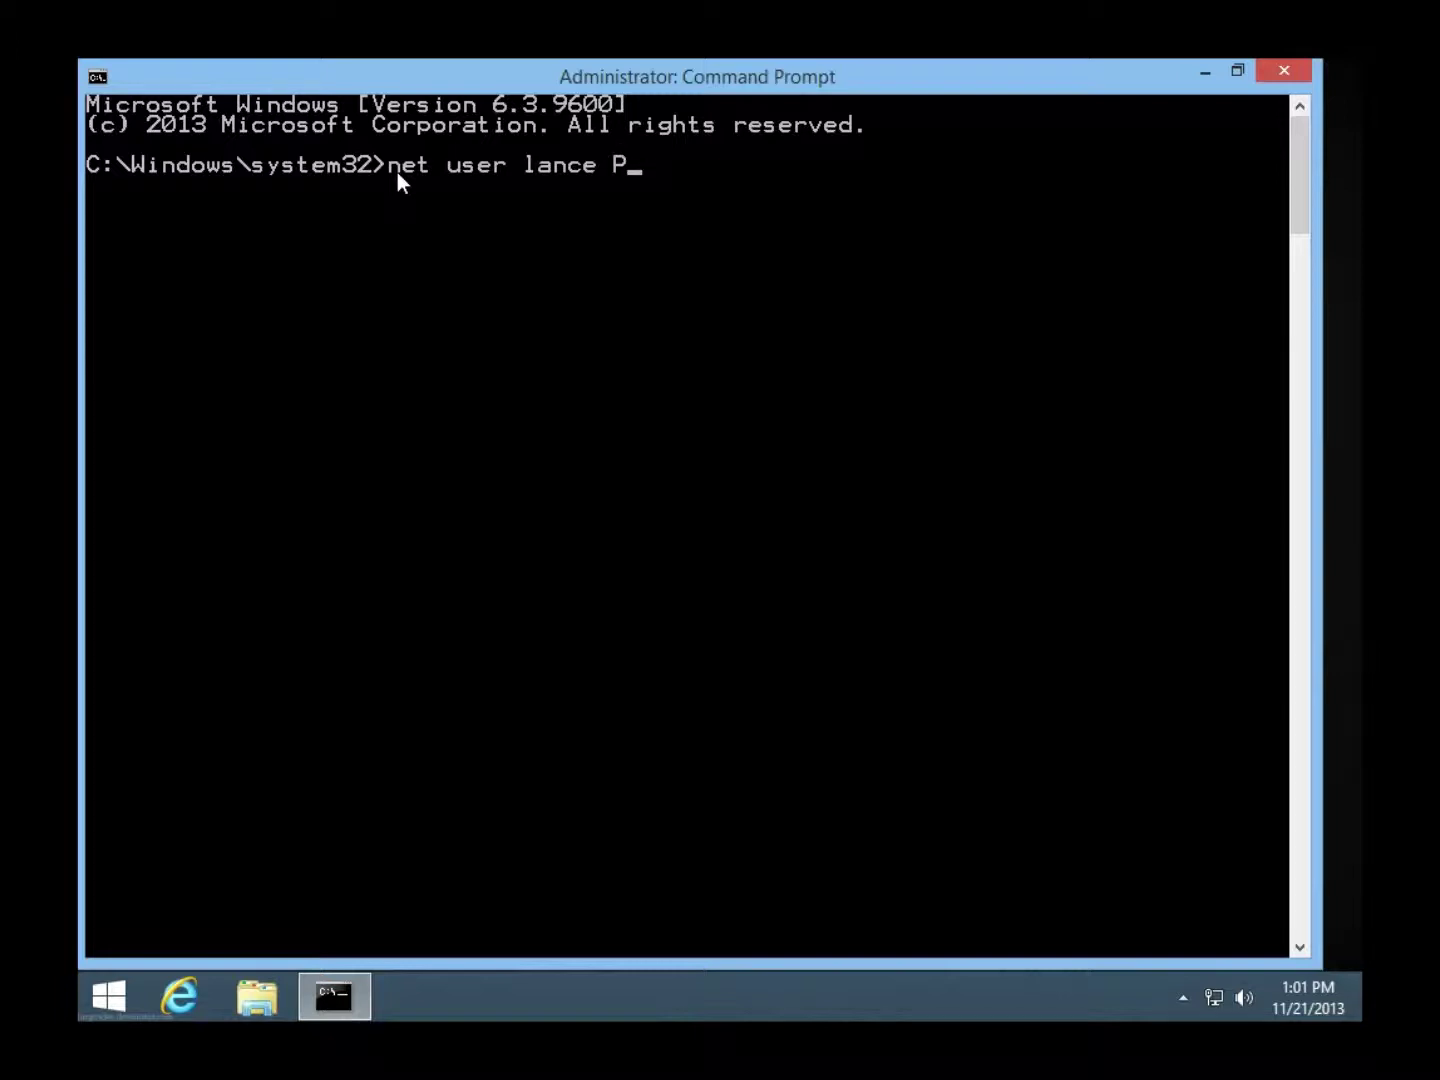
pyautogui.press('Return')
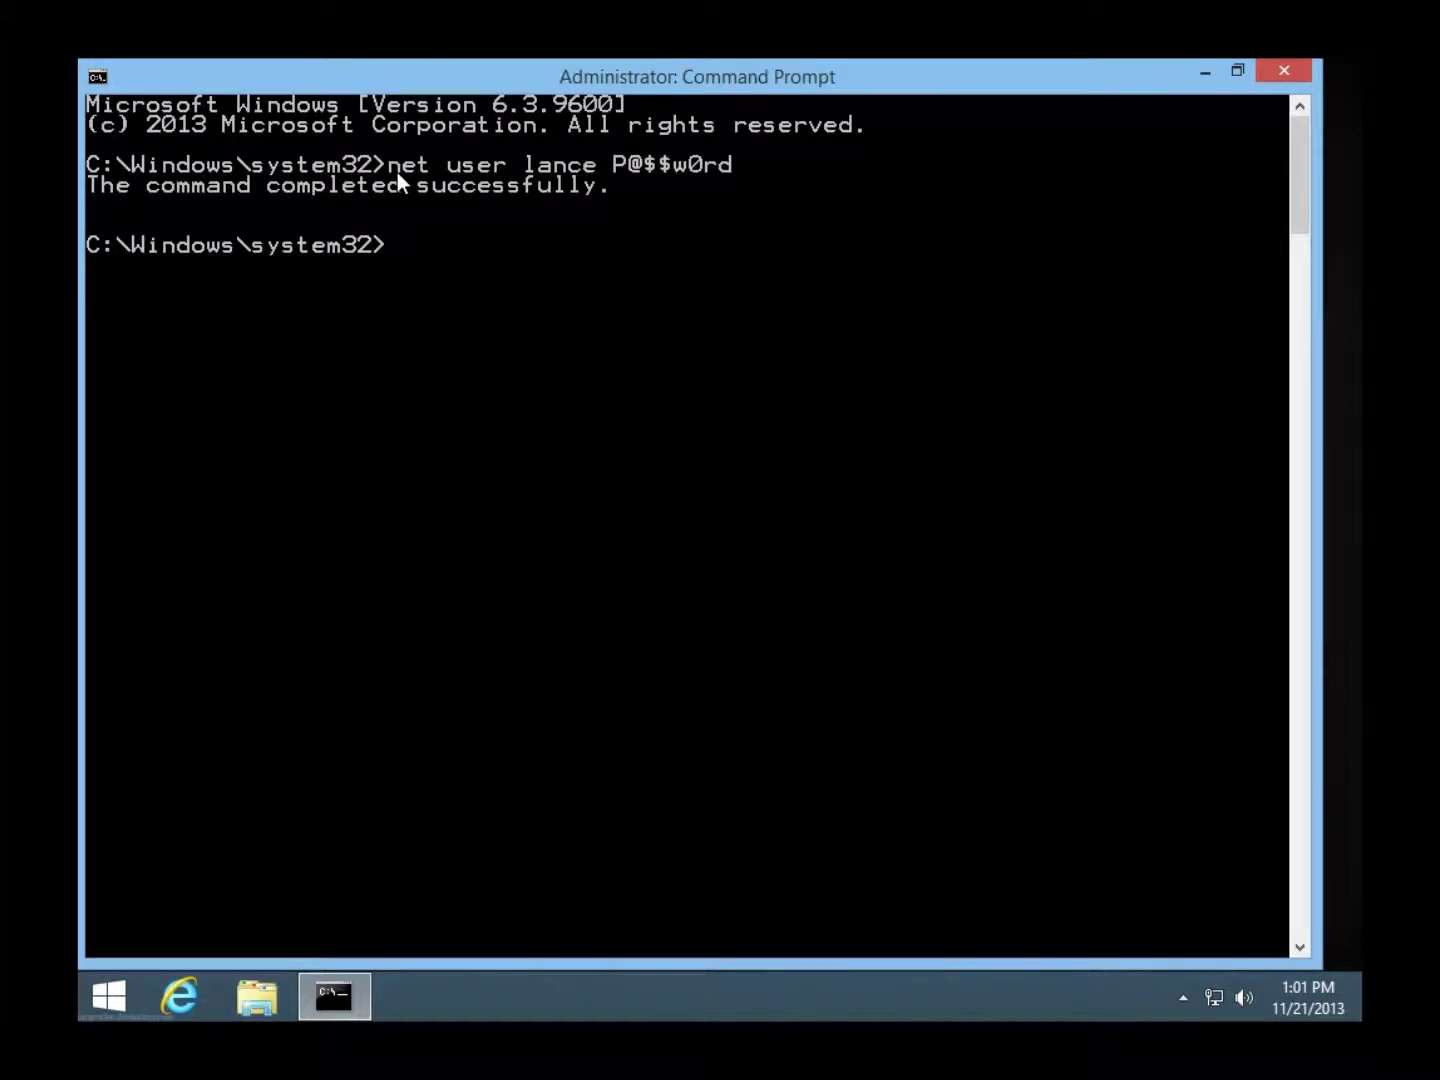
pyautogui.click(1270, 63)
pyautogui.rightClick(84, 1015)
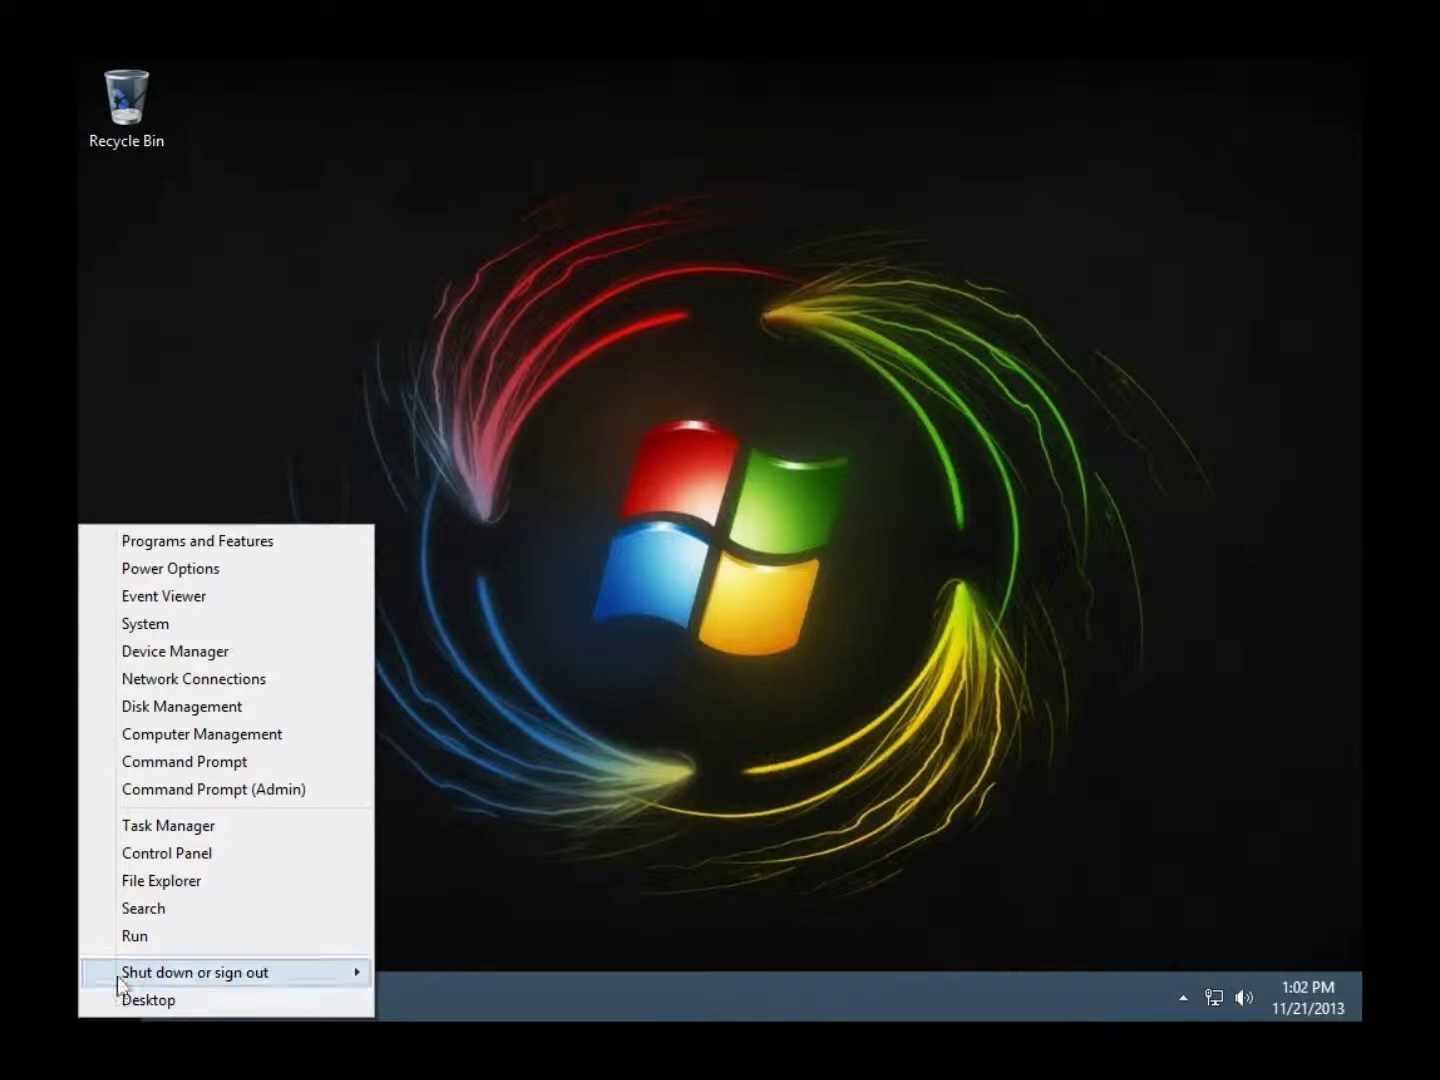
pyautogui.click(445, 917)
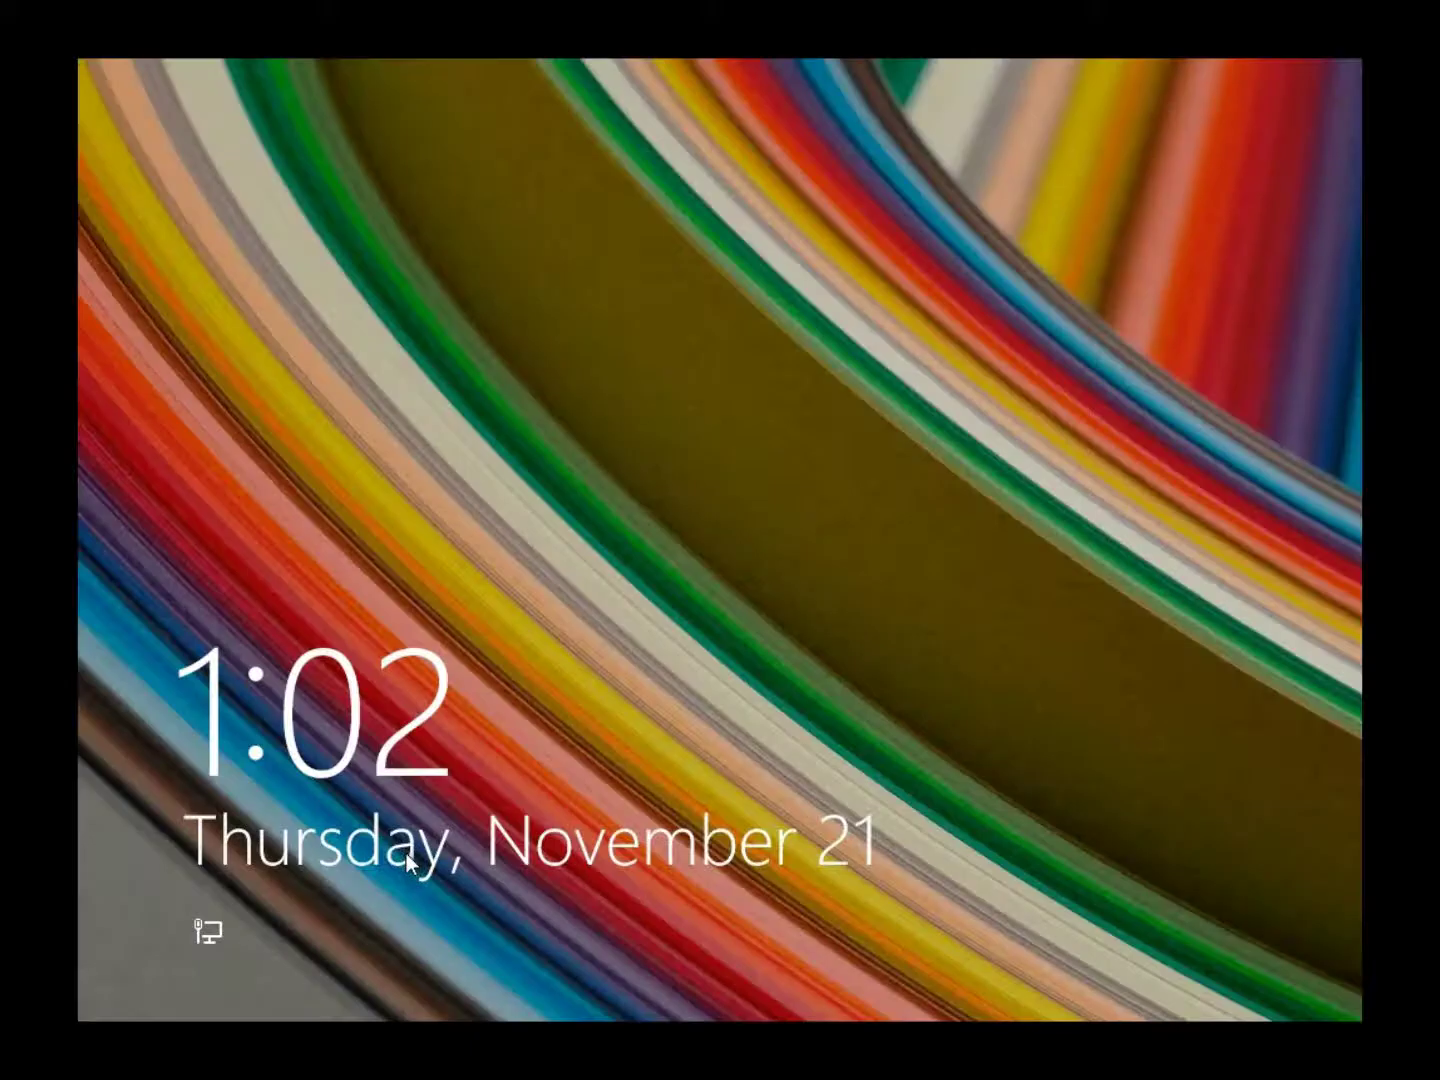
pyautogui.click(442, 855)
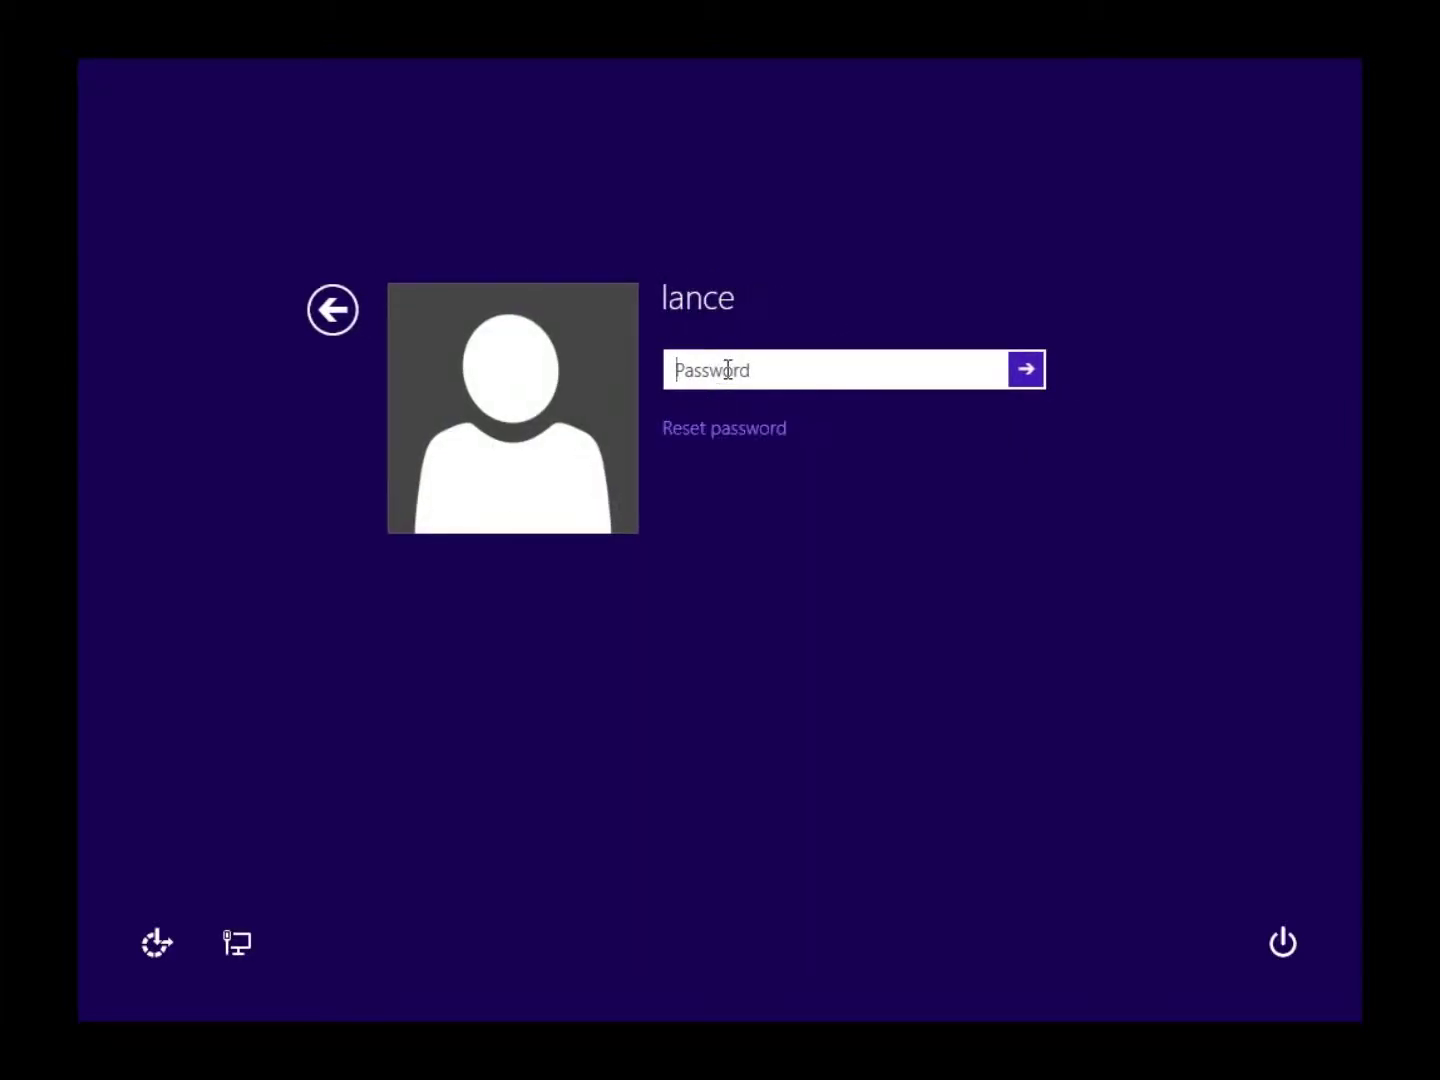
pyautogui.press('Return')
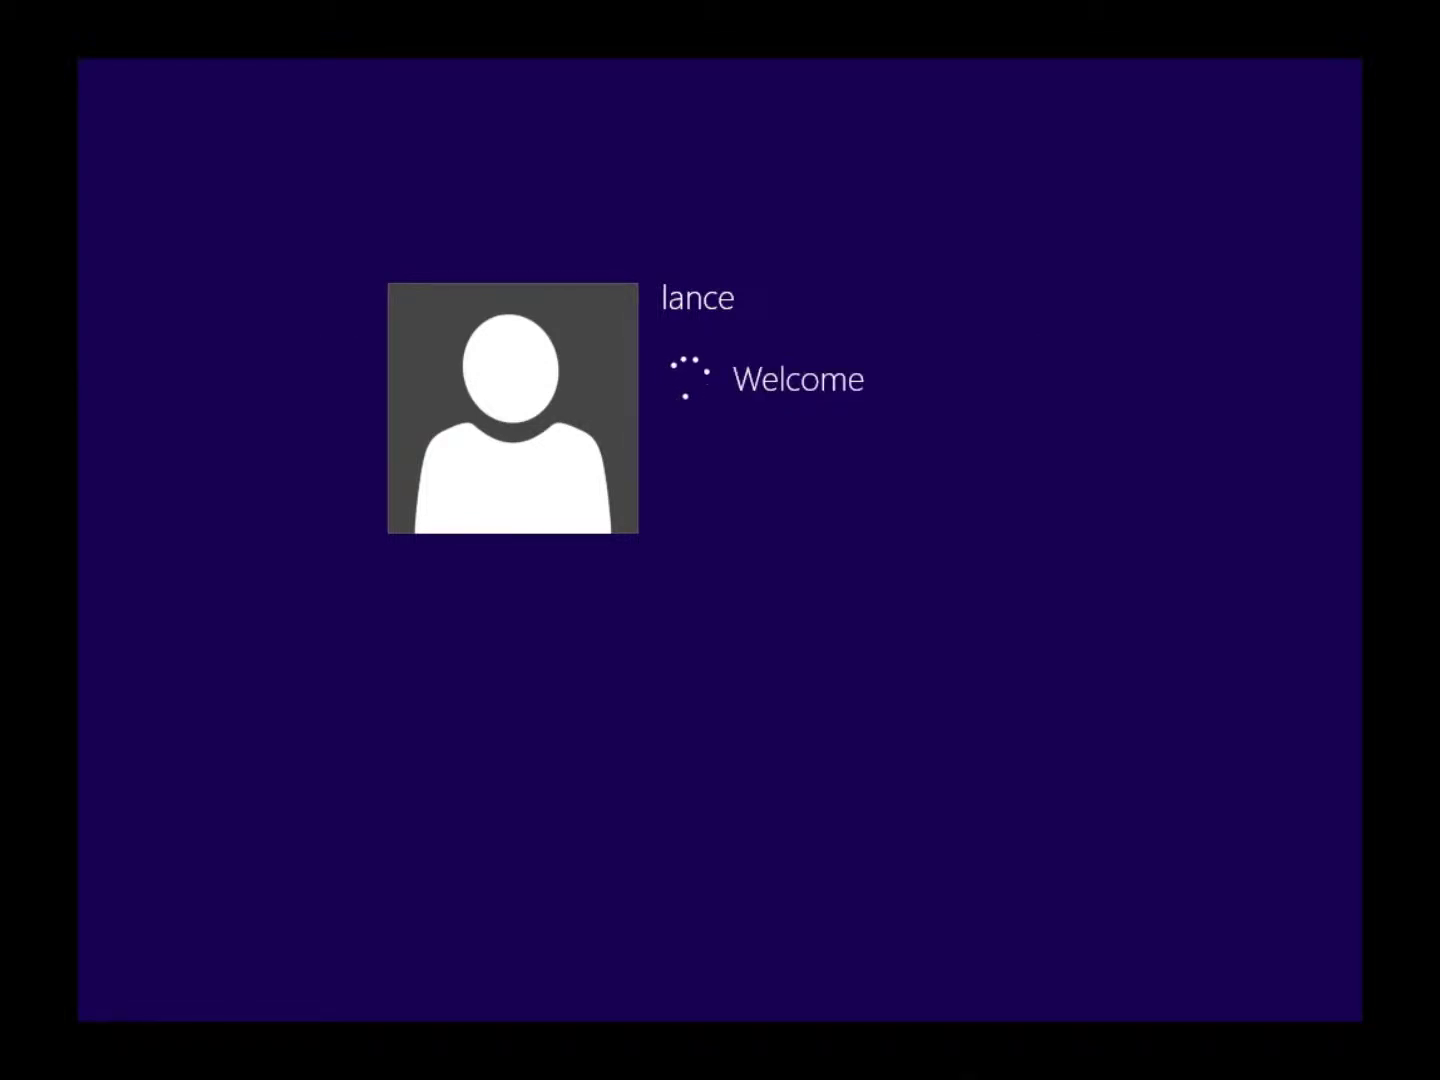